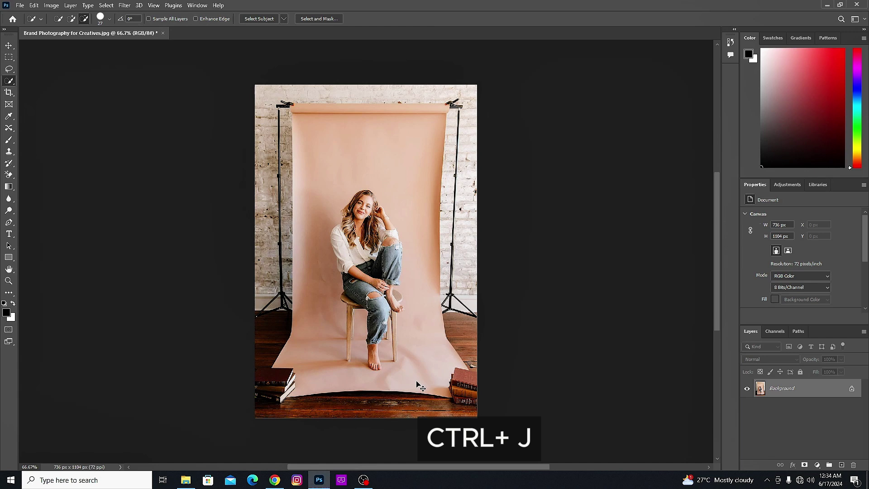
# Duplicate the photo to Layer 1 and draw a loose lasso selection around the seated woman and stool.
pyautogui.hotkey('ctrl', 'j')
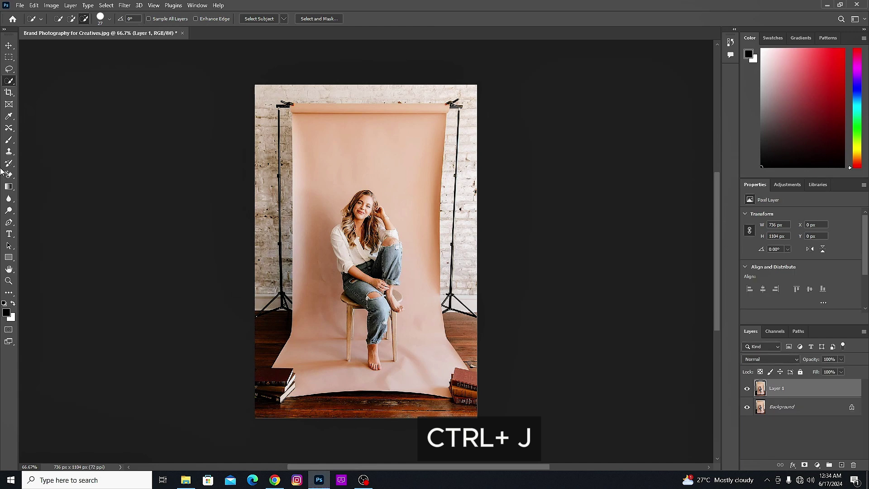
pyautogui.rightClick(9, 83)
pyautogui.click(9, 69)
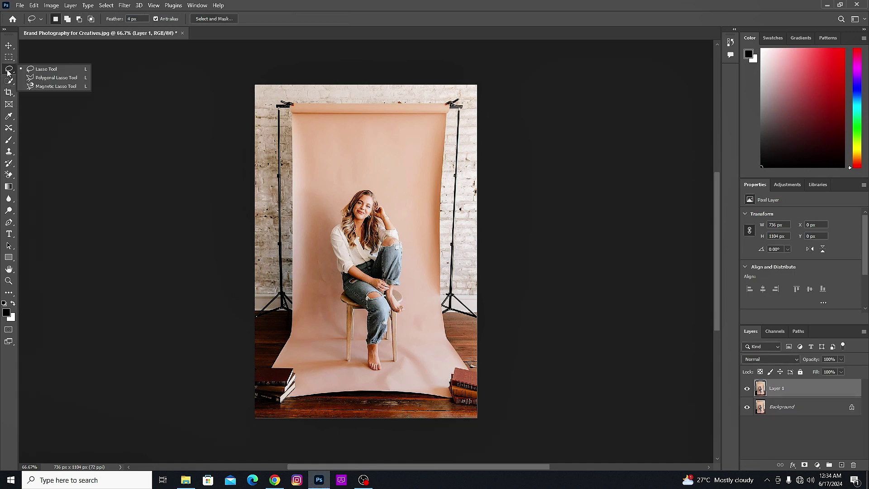
pyautogui.click(43, 72)
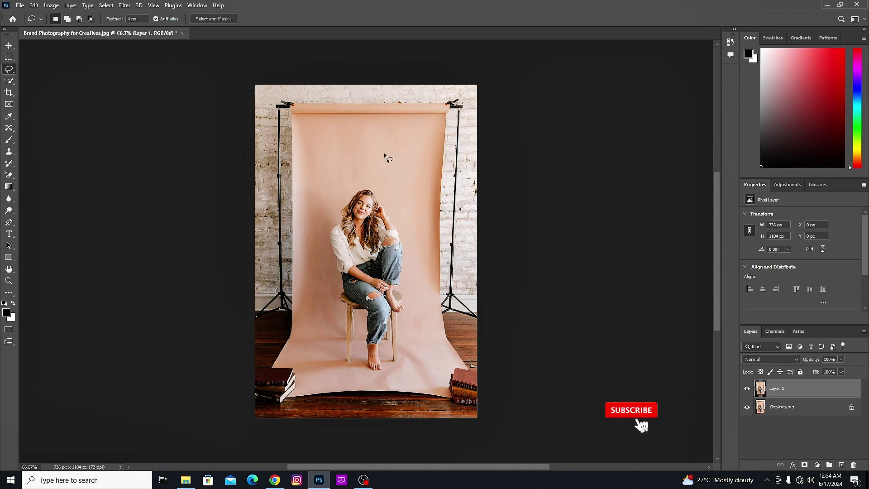
pyautogui.moveTo(394, 141)
pyautogui.mouseDown()
pyautogui.moveTo(311, 143)
pyautogui.moveTo(318, 235)
pyautogui.moveTo(310, 323)
pyautogui.moveTo(325, 377)
pyautogui.moveTo(413, 377)
pyautogui.moveTo(418, 361)
pyautogui.moveTo(420, 368)
pyautogui.moveTo(425, 198)
pyautogui.moveTo(418, 166)
pyautogui.moveTo(395, 141)
pyautogui.mouseUp()
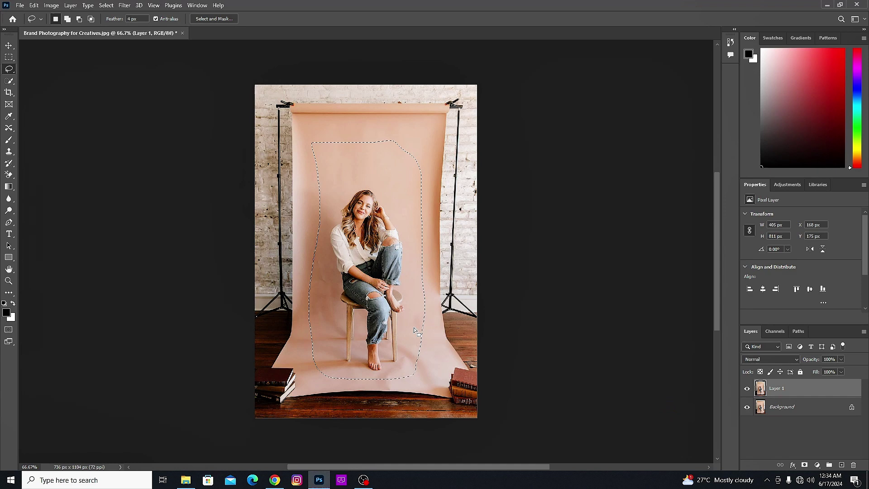
# Invert the selection, Content-Aware Fill the brick walls, stands and floor, then deselect.
pyautogui.click(106, 5)
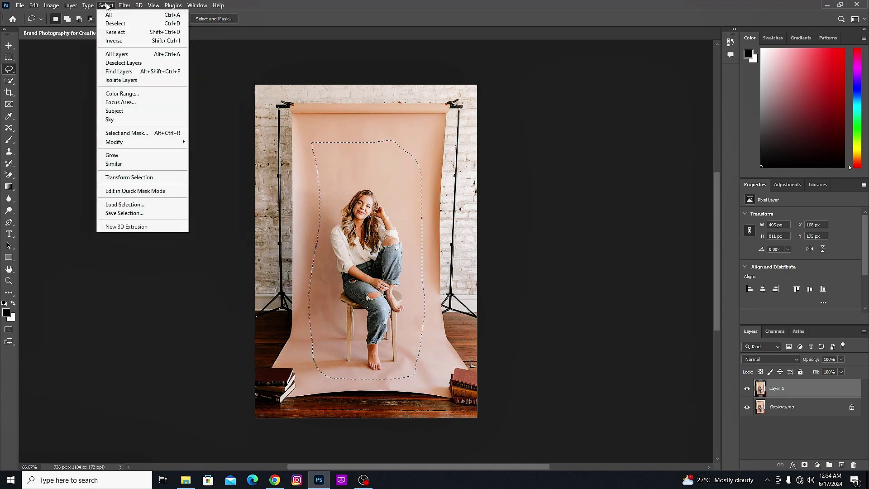
pyautogui.click(114, 40)
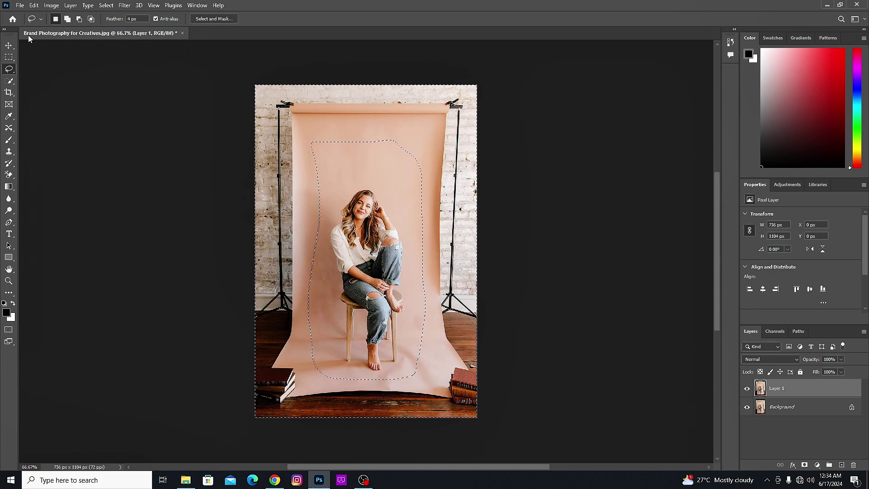
pyautogui.click(34, 5)
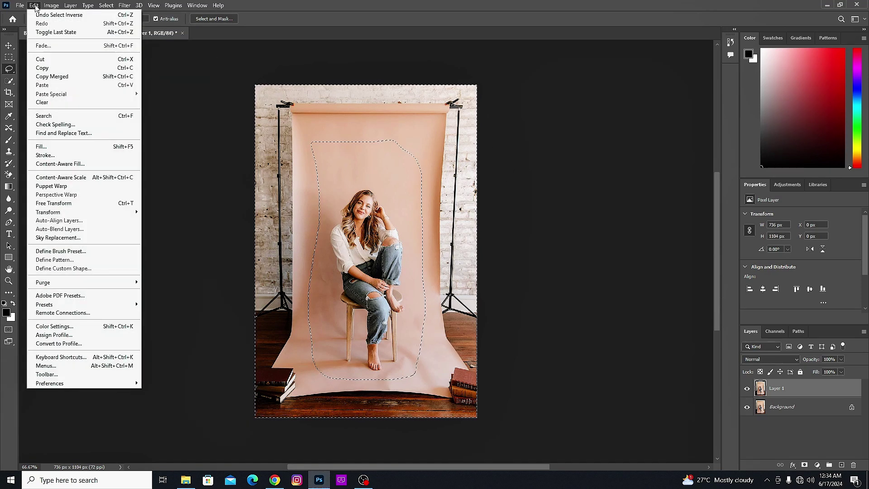
pyautogui.click(41, 146)
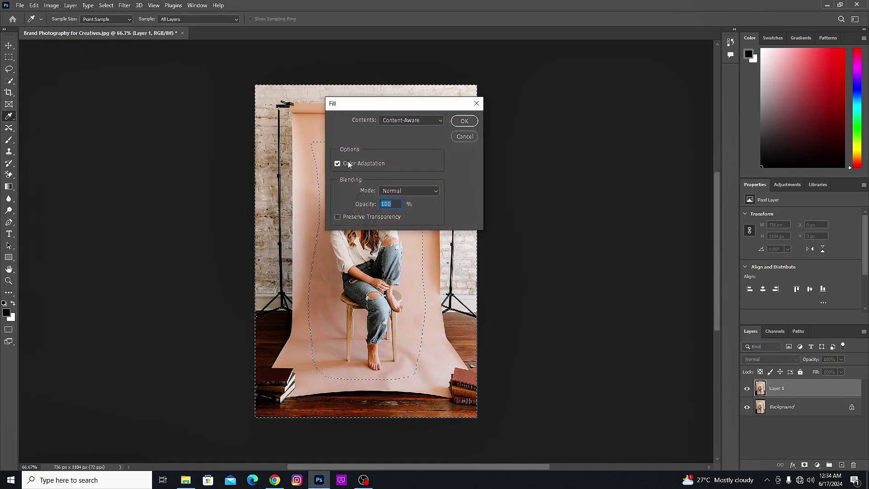
pyautogui.moveTo(394, 101); pyautogui.dragTo(347, 103)
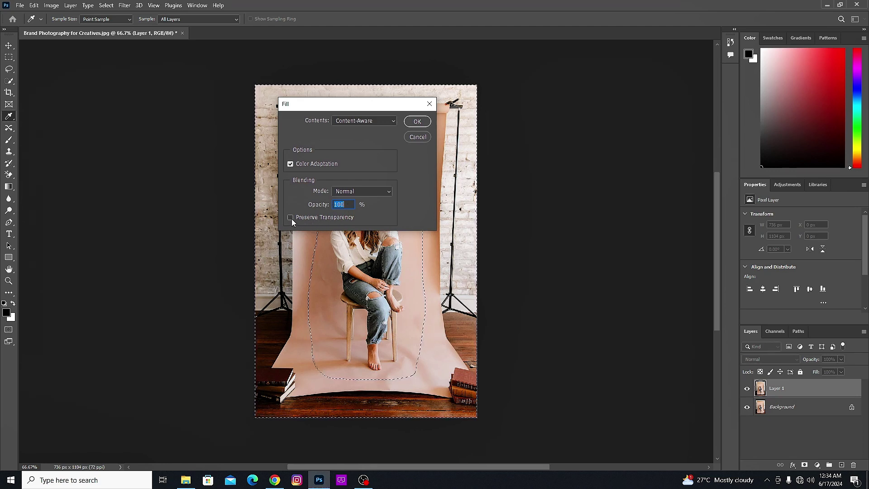
pyautogui.click(366, 122)
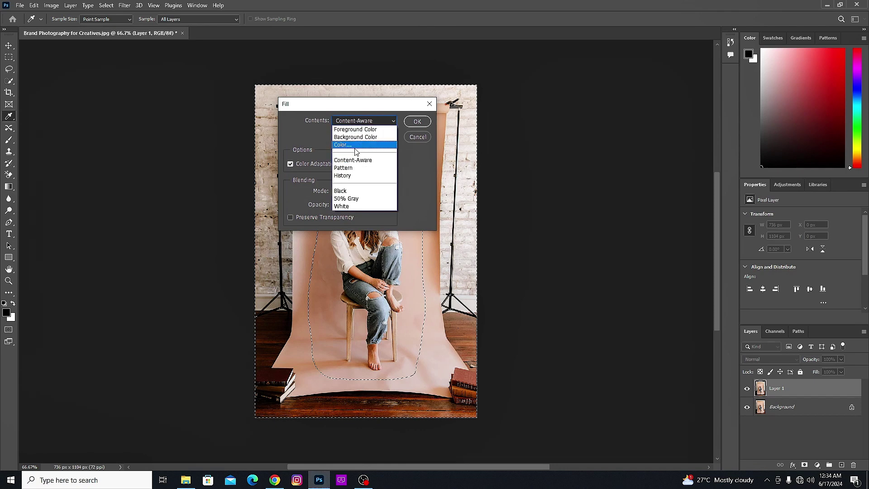
pyautogui.click(354, 161)
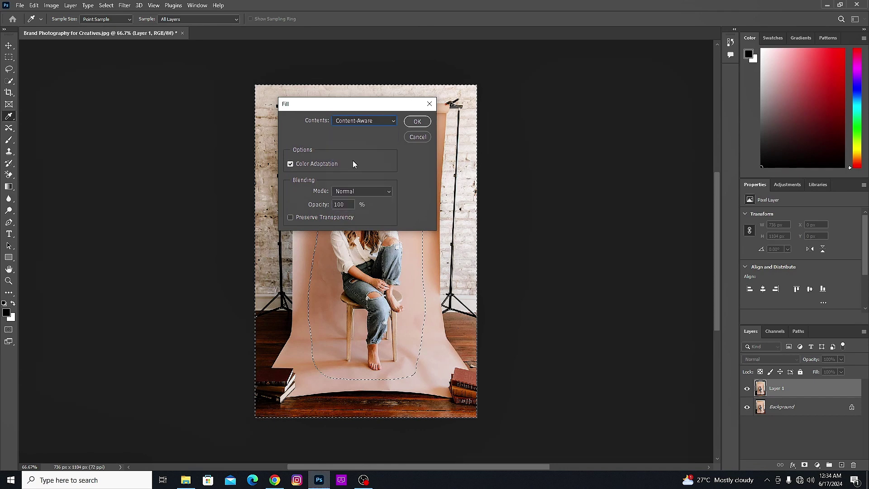
pyautogui.click(418, 123)
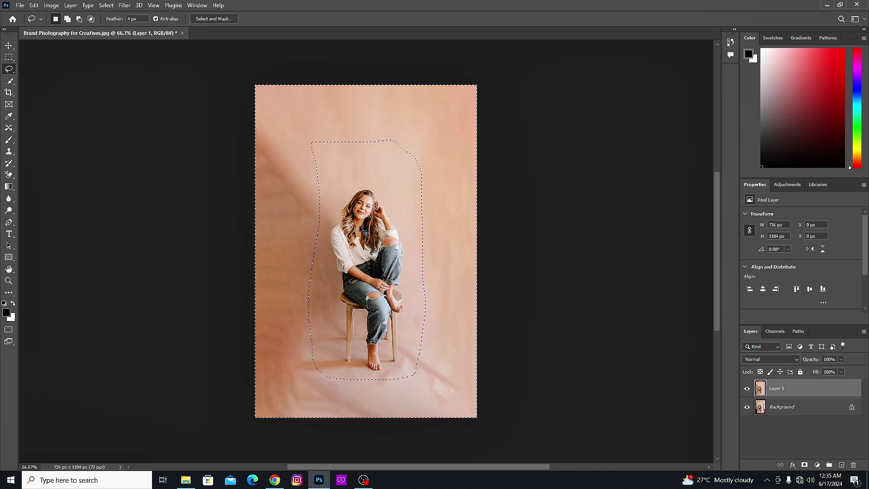
pyautogui.hotkey('ctrl', 'd')
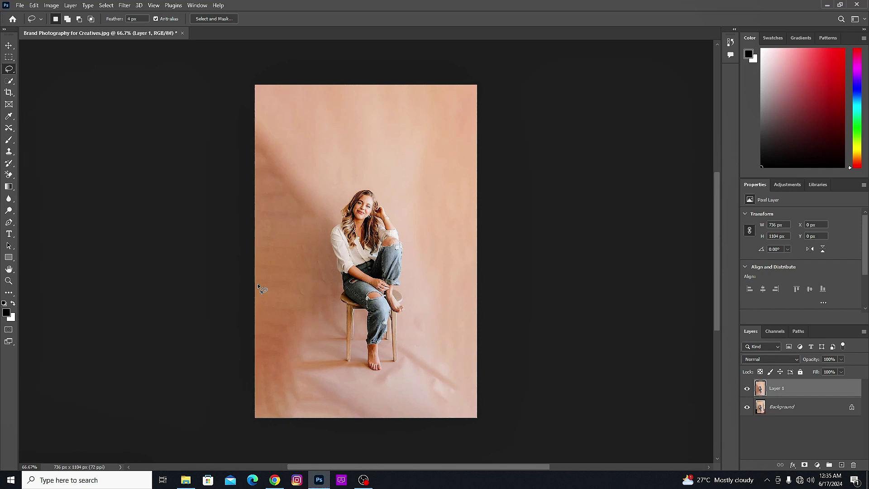
# Auto-select the woman as the subject with the Quick Selection tool using detailed cloud processing.
pyautogui.click(9, 80)
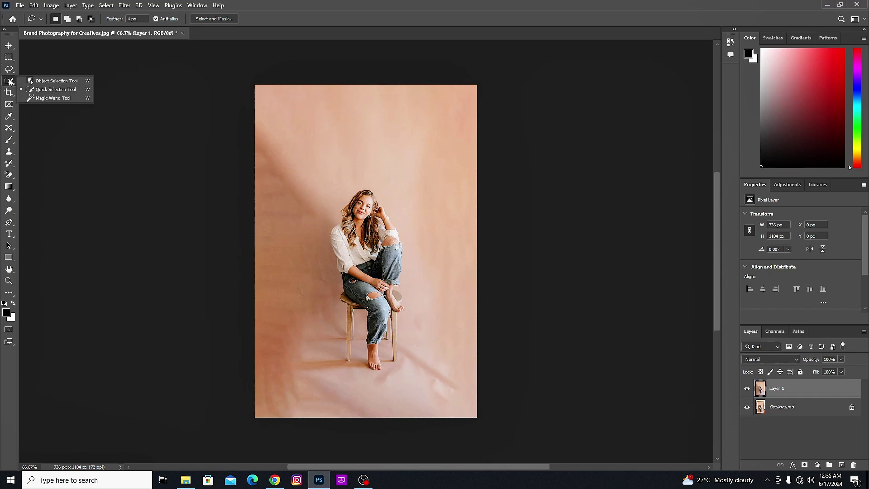
pyautogui.click(56, 89)
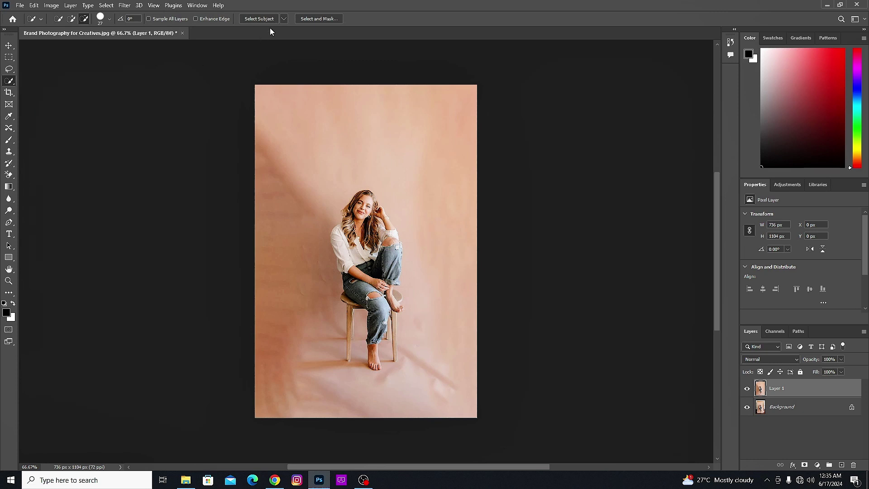
pyautogui.click(283, 19)
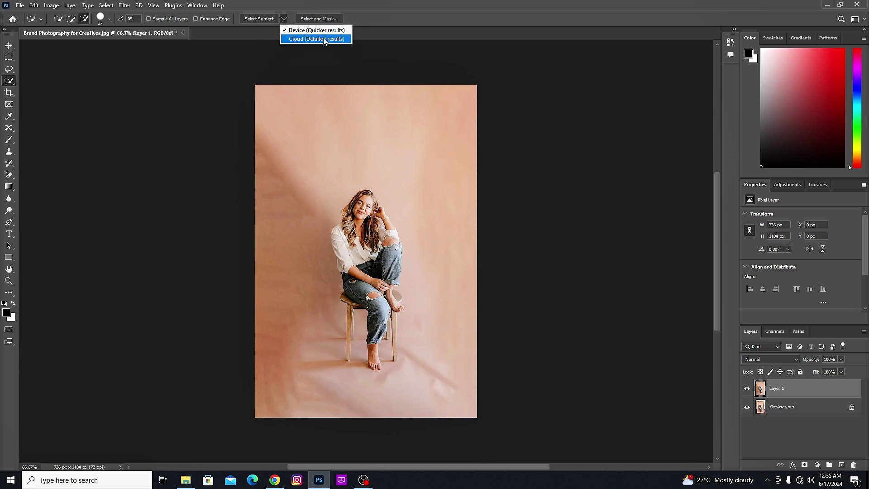
pyautogui.click(324, 40)
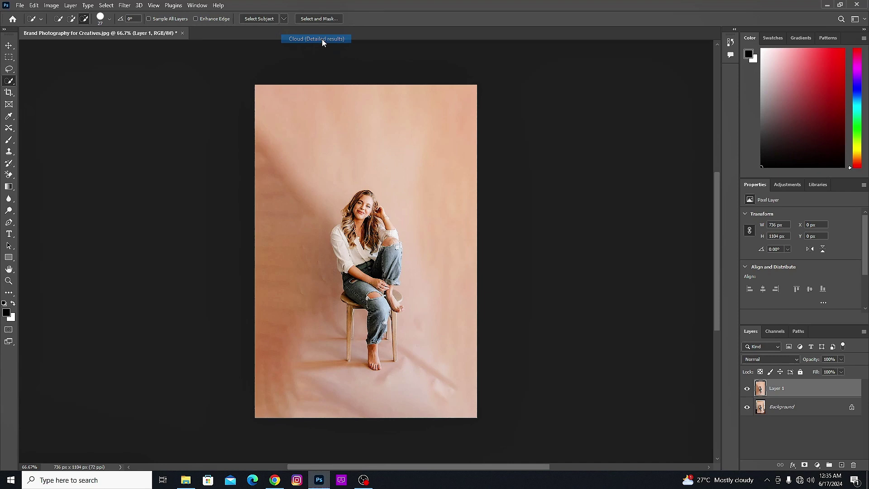
pyautogui.click(261, 20)
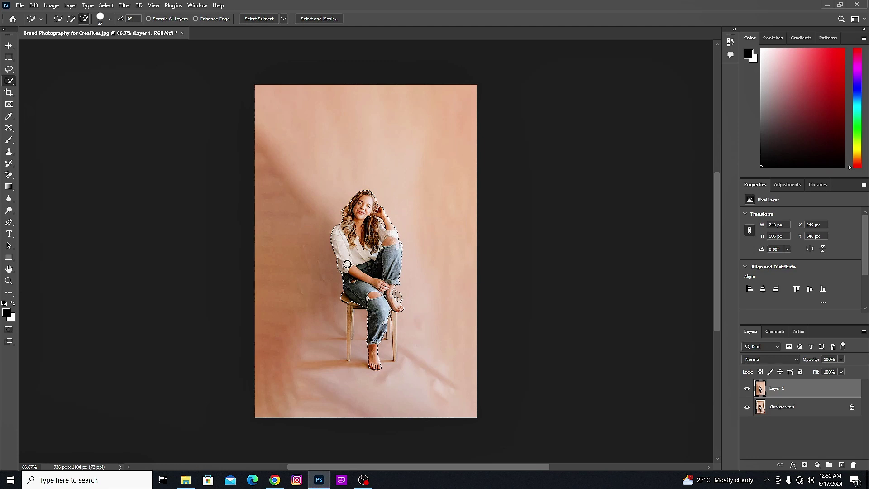
# Add the stool seat, both legs and the area near the feet to the selection.
pyautogui.click(71, 19)
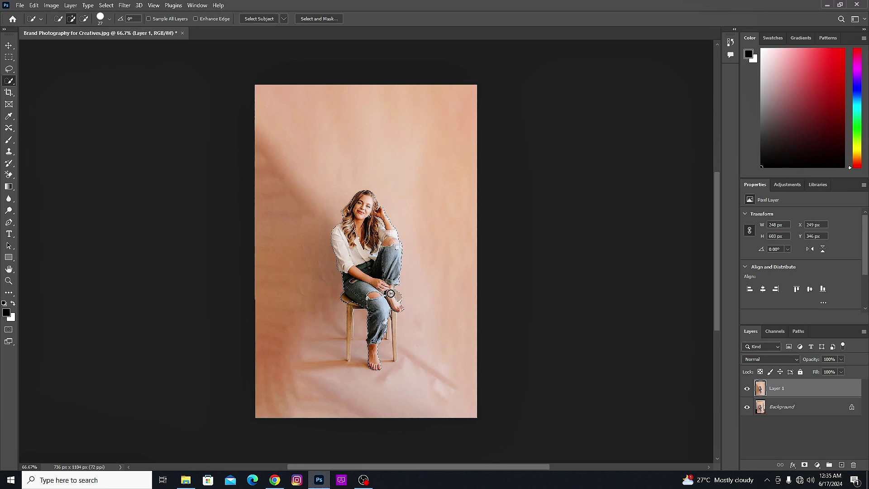
pyautogui.moveTo(354, 293); pyautogui.dragTo(357, 355)
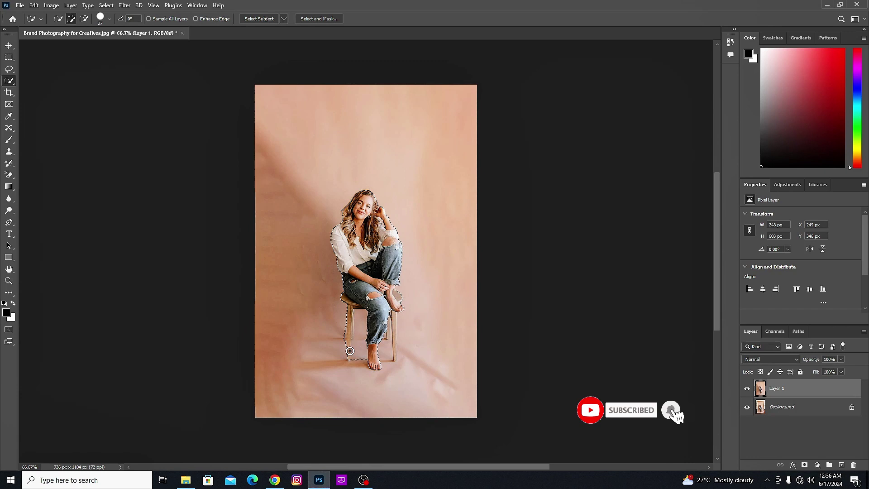
pyautogui.moveTo(396, 312); pyautogui.dragTo(395, 356)
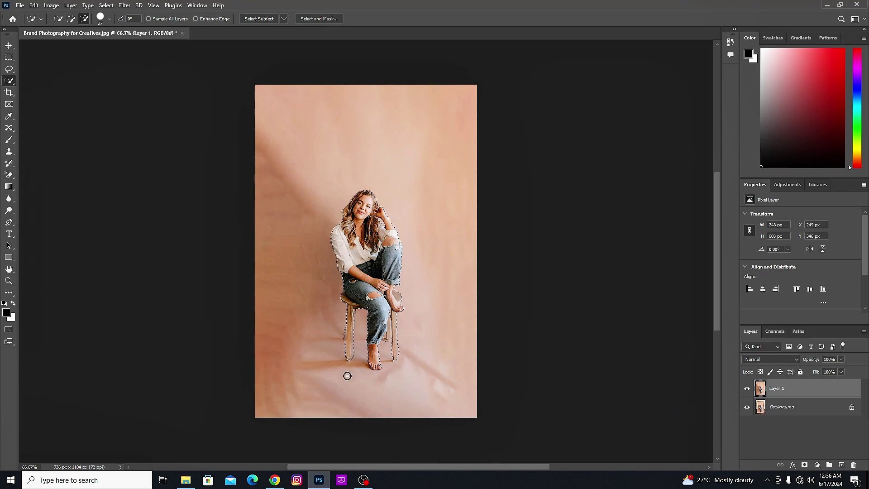
pyautogui.moveTo(347, 376); pyautogui.dragTo(380, 385)
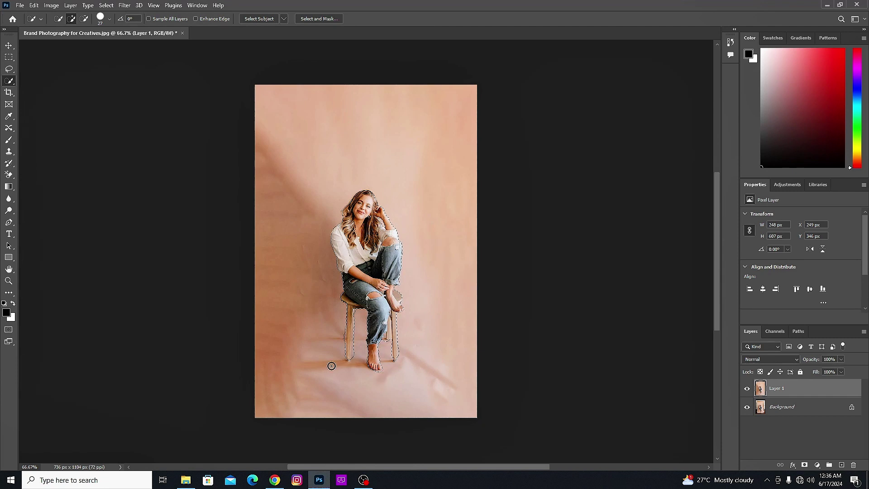
# Expand the woman-and-stool selection by 5 pixels with Select > Modify > Expand.
pyautogui.click(109, 6)
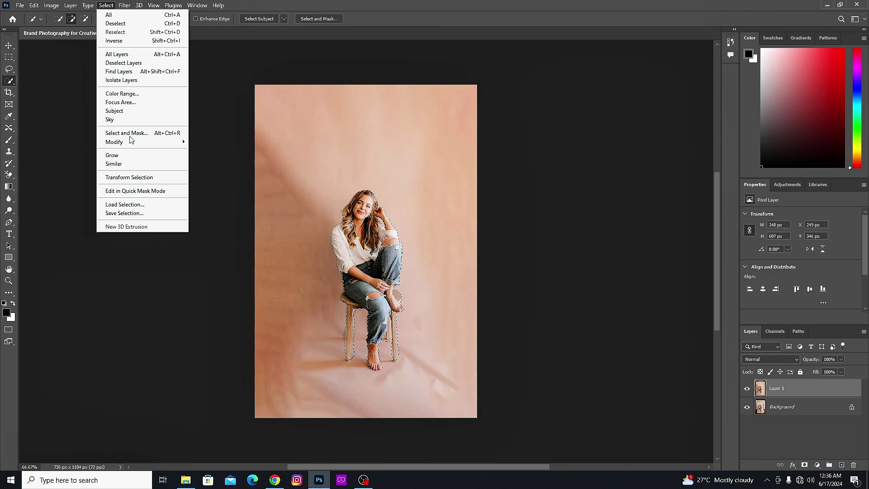
pyautogui.moveTo(136, 145)
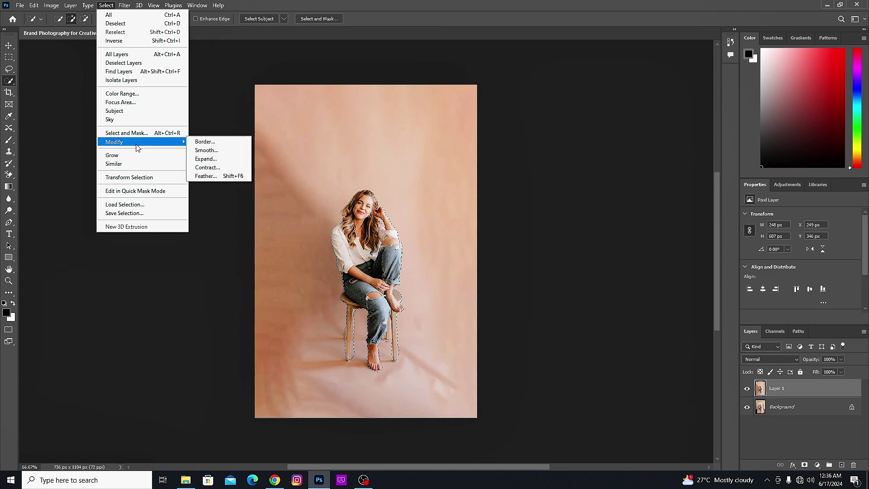
pyautogui.click(207, 158)
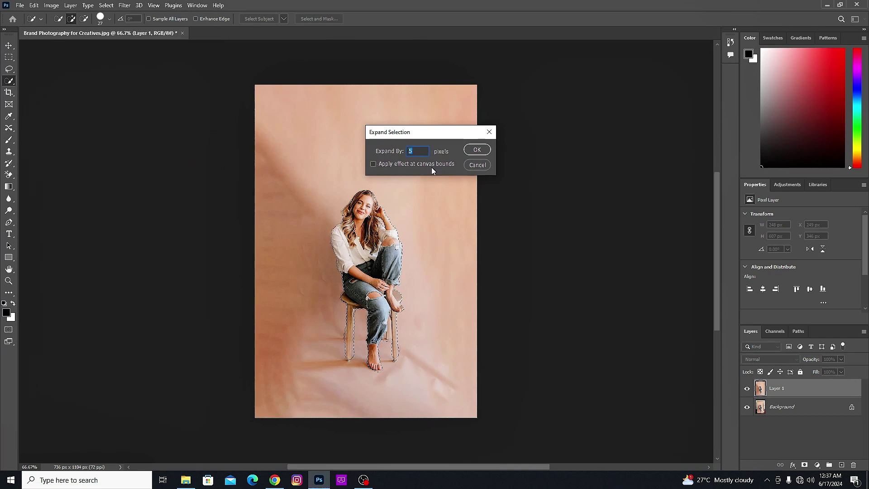
pyautogui.click(477, 150)
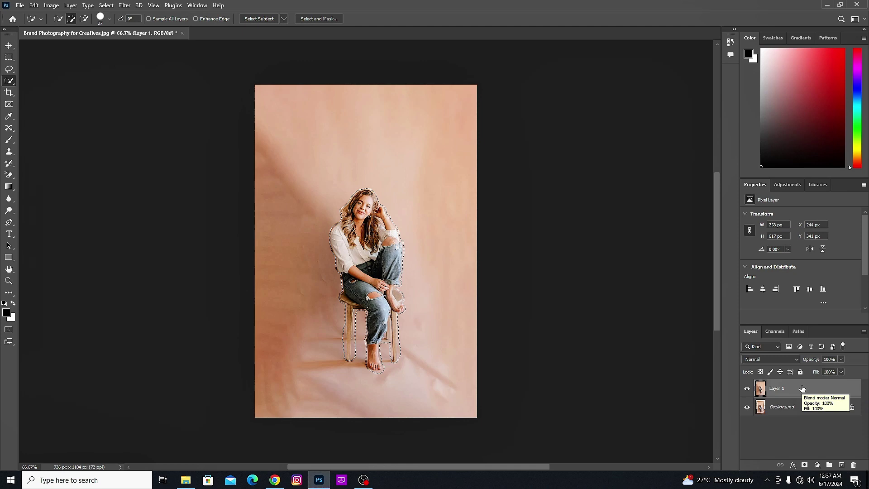
# Copy the selected figure to a new Layer 2, check the cut-out, and reload its outline as a selection.
pyautogui.hotkey('ctrl', 'shift', 'alt', 'n')
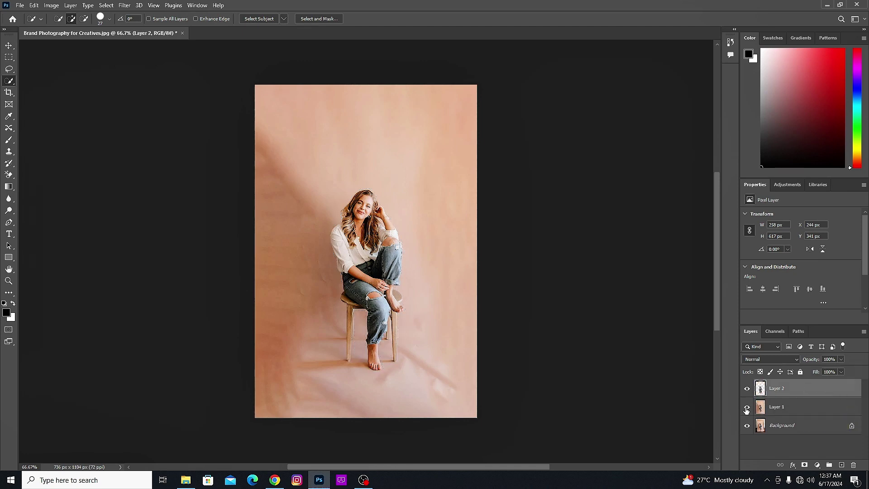
pyautogui.moveTo(747, 408); pyautogui.dragTo(747, 426)
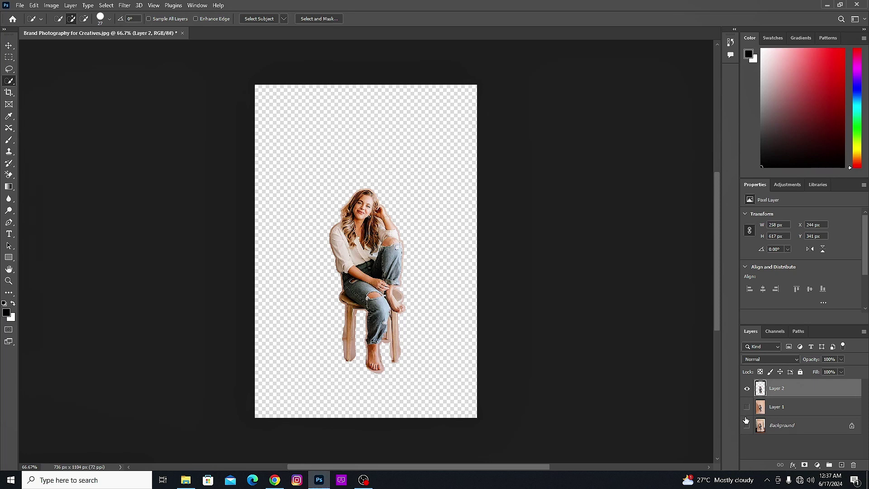
pyautogui.click(748, 425)
pyautogui.click(748, 407)
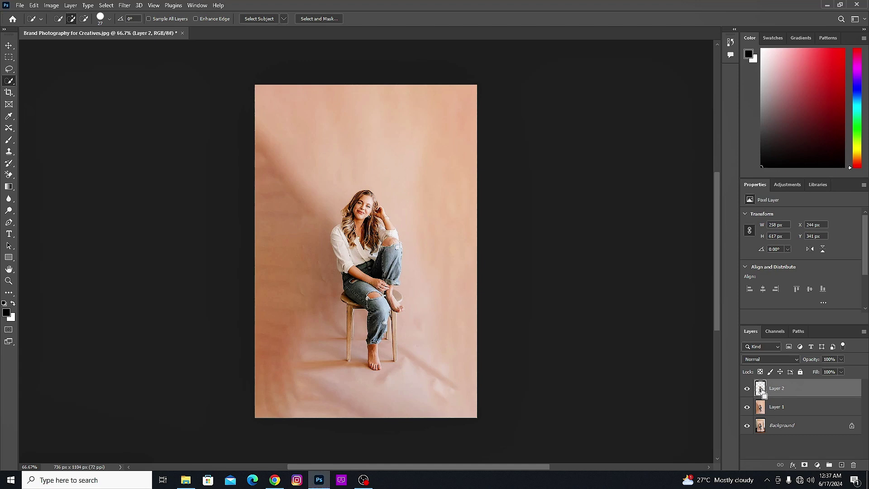
pyautogui.keyDown('ctrl'); pyautogui.click(760, 388); pyautogui.keyUp('ctrl')
# Invert the selection and copy the Layer 1 backdrop onto a new Layer 3.
pyautogui.click(107, 6)
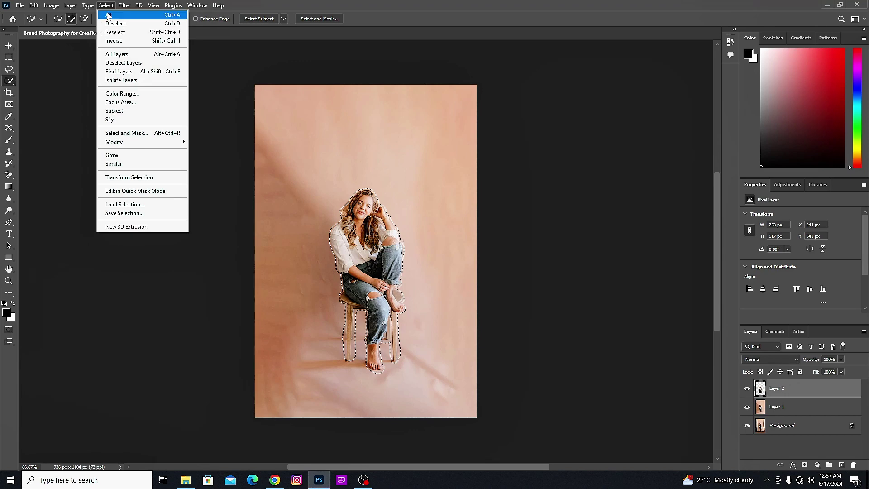
pyautogui.click(114, 43)
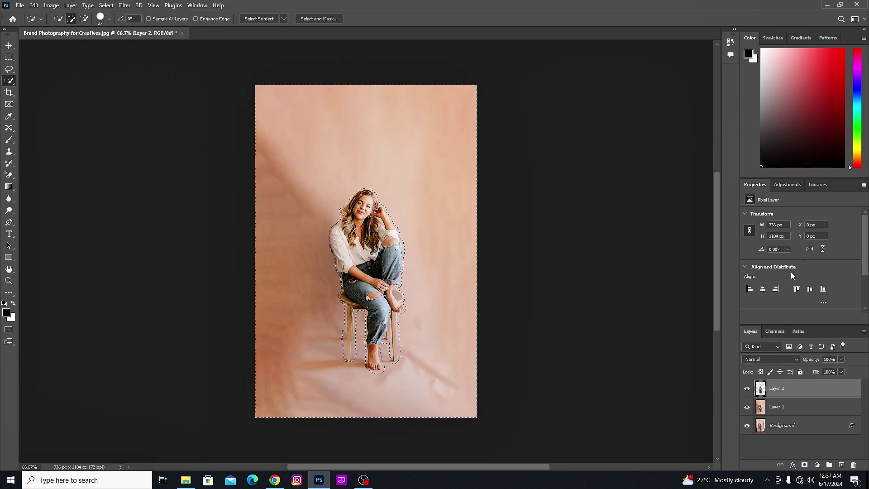
pyautogui.click(778, 409)
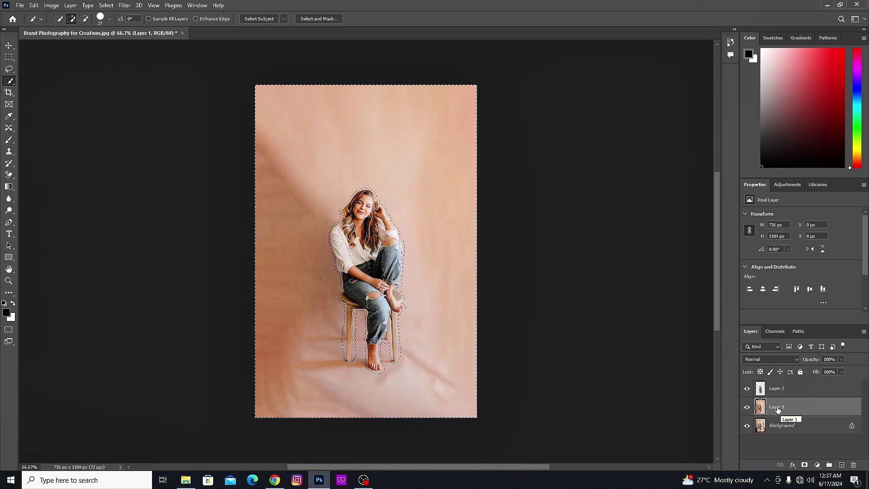
pyautogui.hotkey('ctrl', 'j')
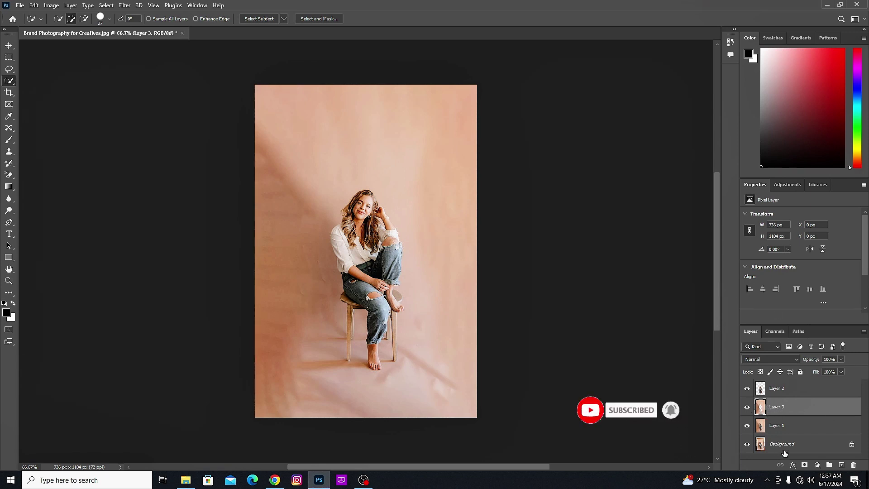
# Apply a Gaussian Blur with a 24.9-pixel radius to the pink backdrop on Layer 3.
pyautogui.click(125, 7)
pyautogui.moveTo(133, 122)
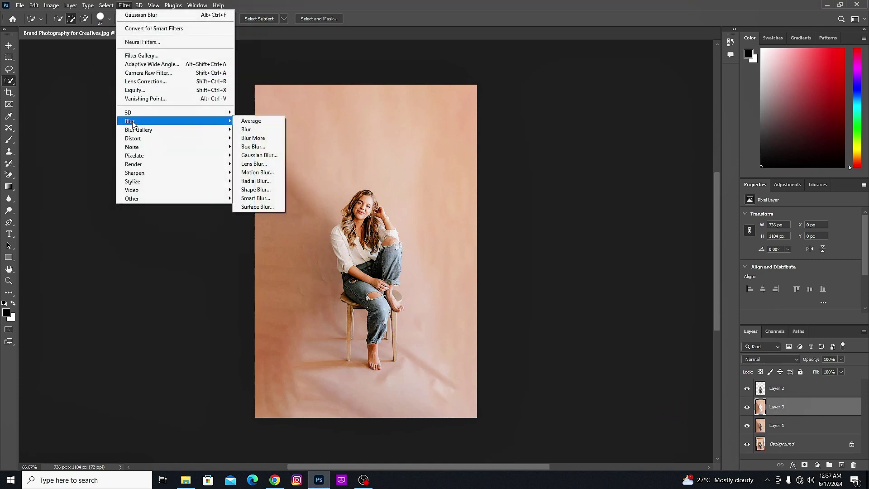
pyautogui.click(255, 159)
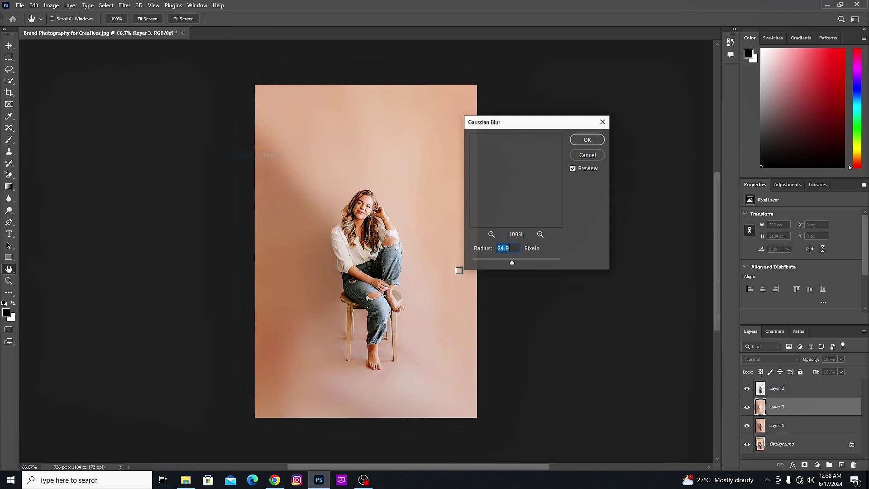
pyautogui.moveTo(514, 128); pyautogui.dragTo(569, 141)
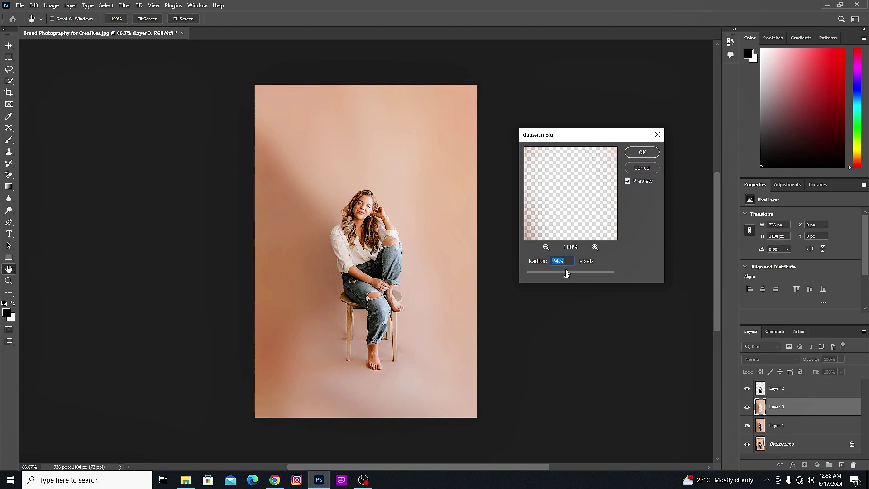
pyautogui.click(642, 152)
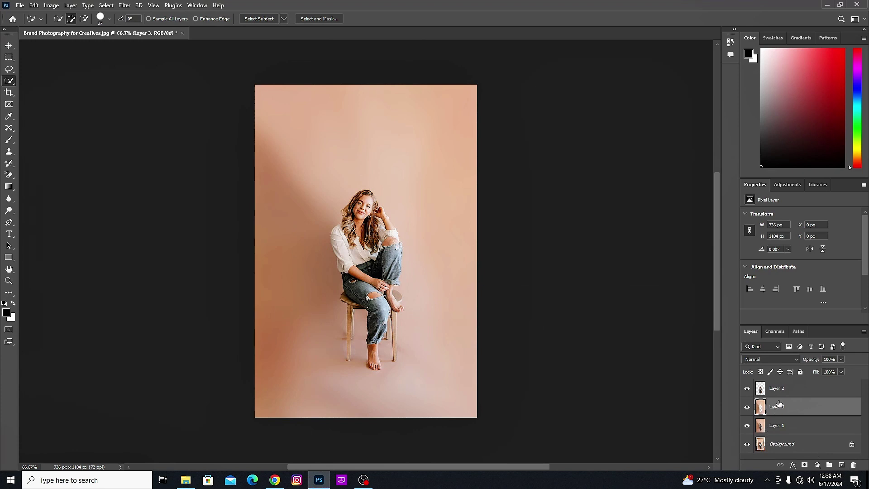
# Stamp the visible layers into a new Layer 4, then delete Layers 1, 2 and 3.
pyautogui.click(760, 389)
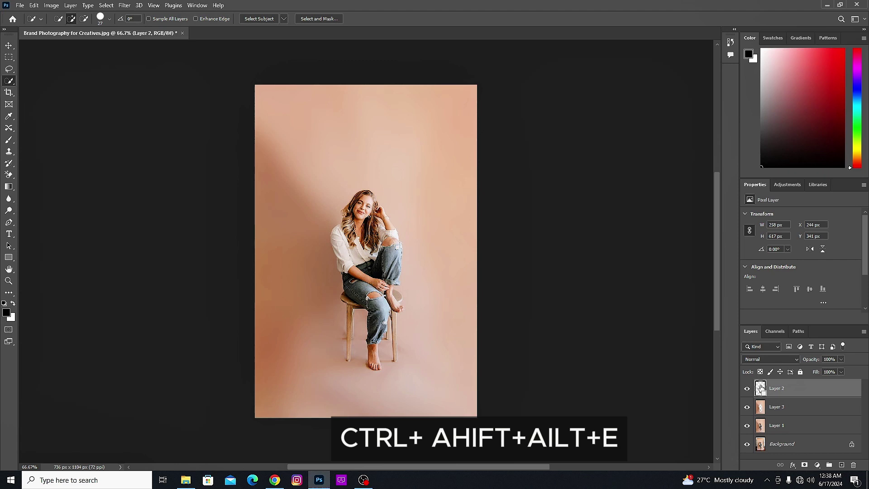
pyautogui.hotkey('ctrl', 'shift', 'alt', 'e')
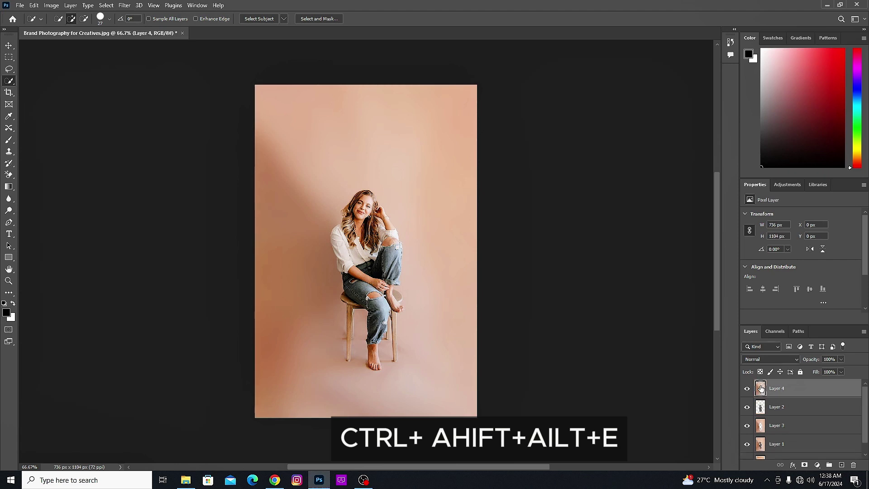
pyautogui.click(781, 409)
pyautogui.keyDown('shift'); pyautogui.click(779, 425); pyautogui.keyUp('shift')
pyautogui.keyDown('shift'); pyautogui.click(782, 445); pyautogui.keyUp('shift')
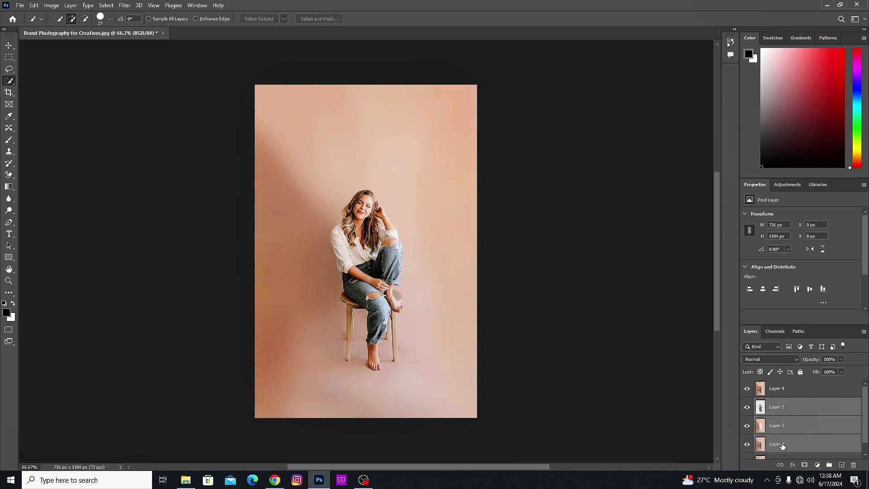
pyautogui.scroll(-1, 785, 435)
pyautogui.moveTo(786, 404); pyautogui.dragTo(853, 465)
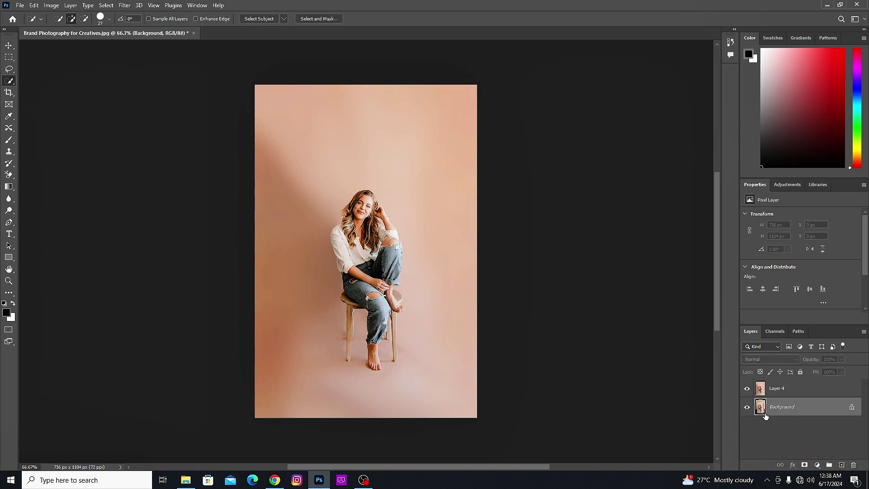
pyautogui.click(747, 389)
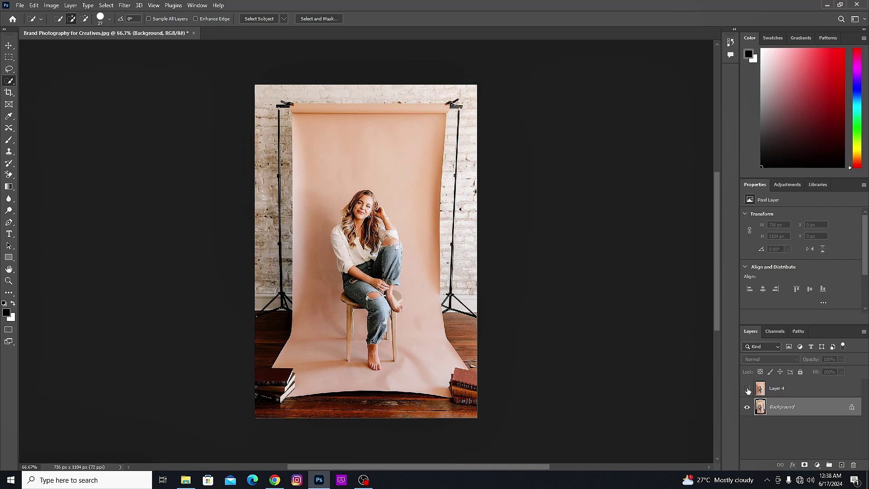
pyautogui.click(748, 389)
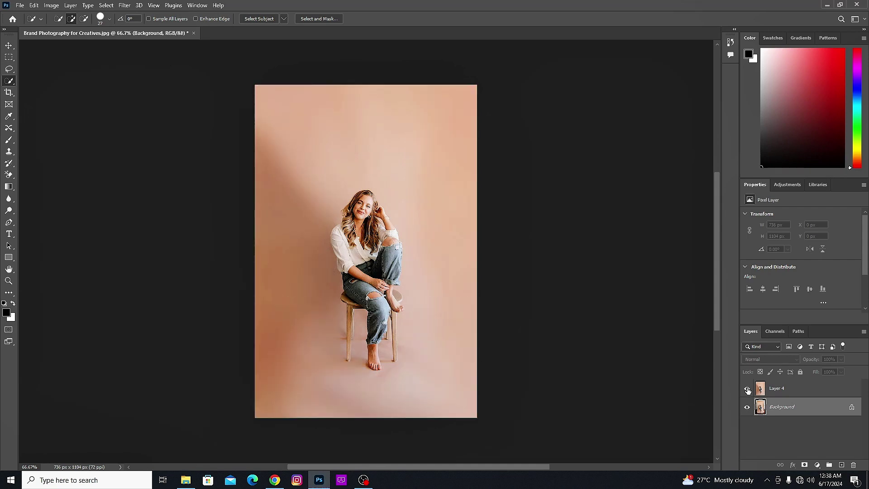